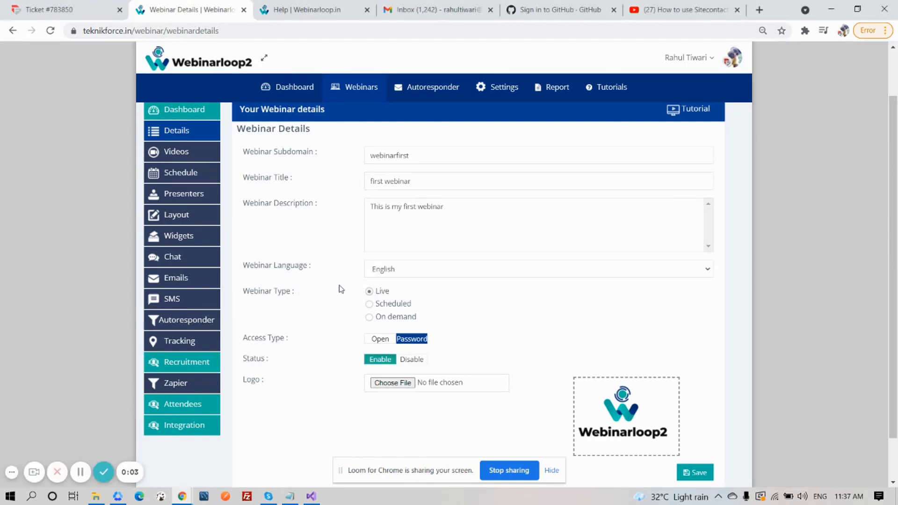
# Step: Switch the first webinar's type to Scheduled and save its details
pyautogui.click(369, 304)
pyautogui.scroll(-1, 467, 299)
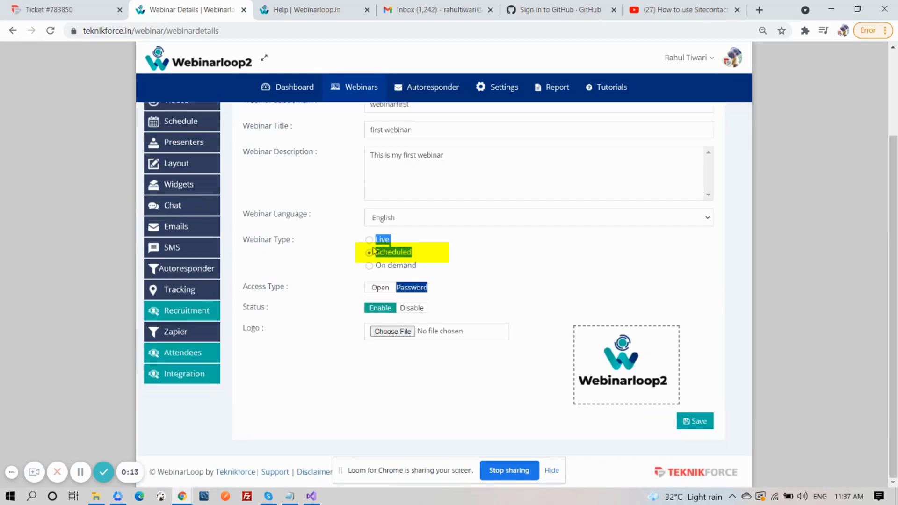
pyautogui.click(369, 253)
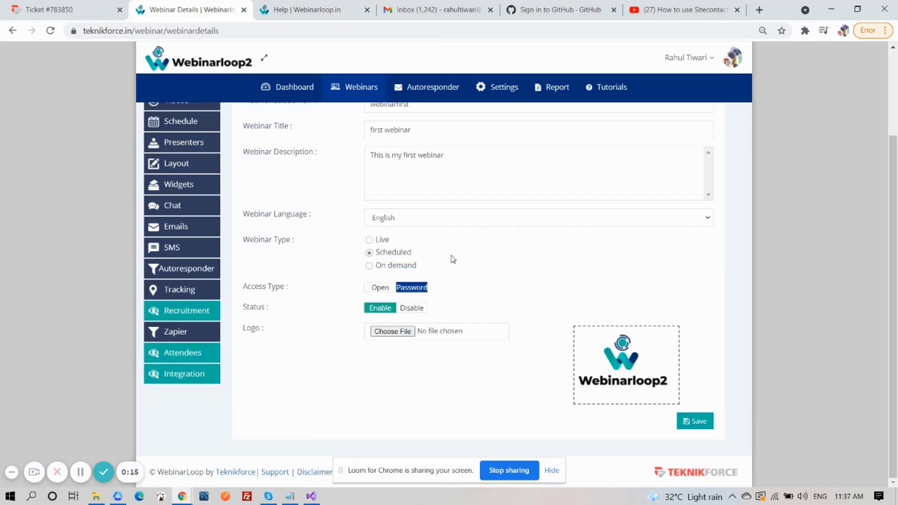
pyautogui.click(695, 421)
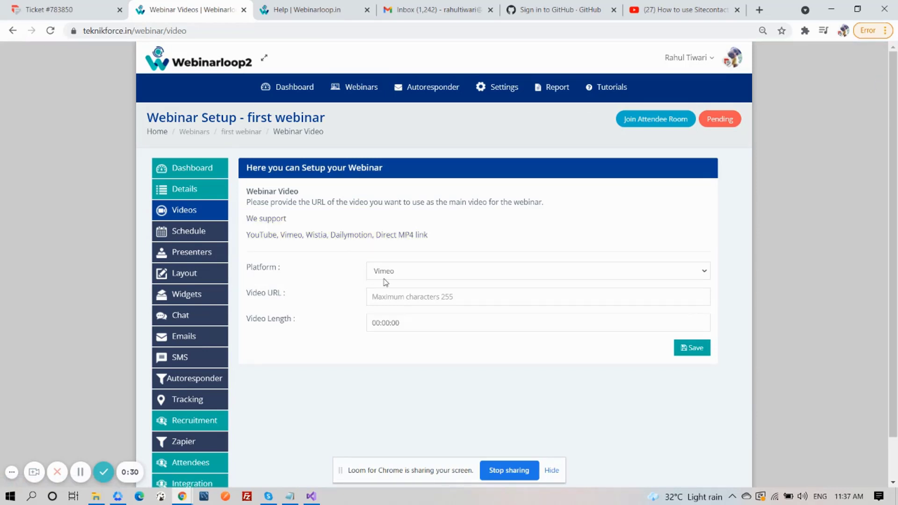
# Step: Set the video platform to YouTube and paste the video link
pyautogui.click(425, 271)
pyautogui.click(412, 293)
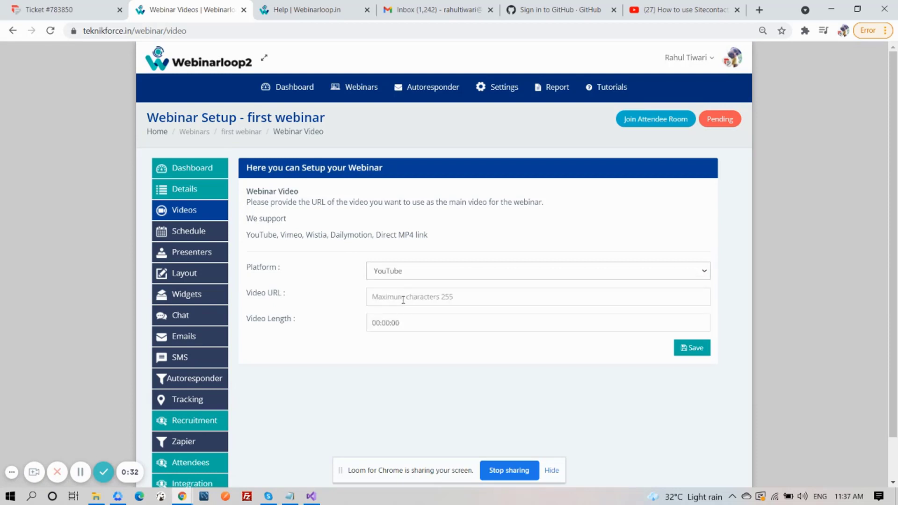
pyautogui.click(403, 299)
pyautogui.write('https://youtu.be/pcpcVBIlSzQ')
# Step: Set the video length to 00:08:00, save the video, and go to Schedule
pyautogui.click(384, 323)
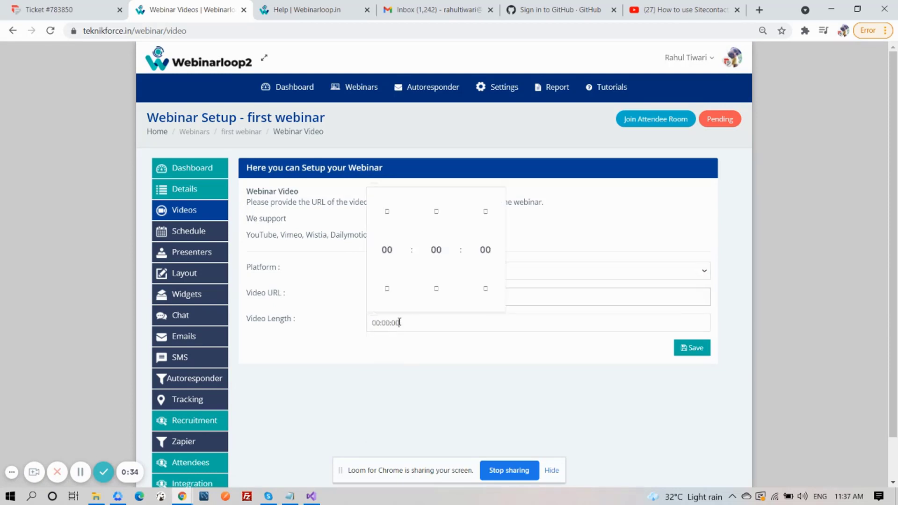
pyautogui.click(435, 211)
pyautogui.click(435, 211)
pyautogui.click(435, 211)
pyautogui.click(436, 211)
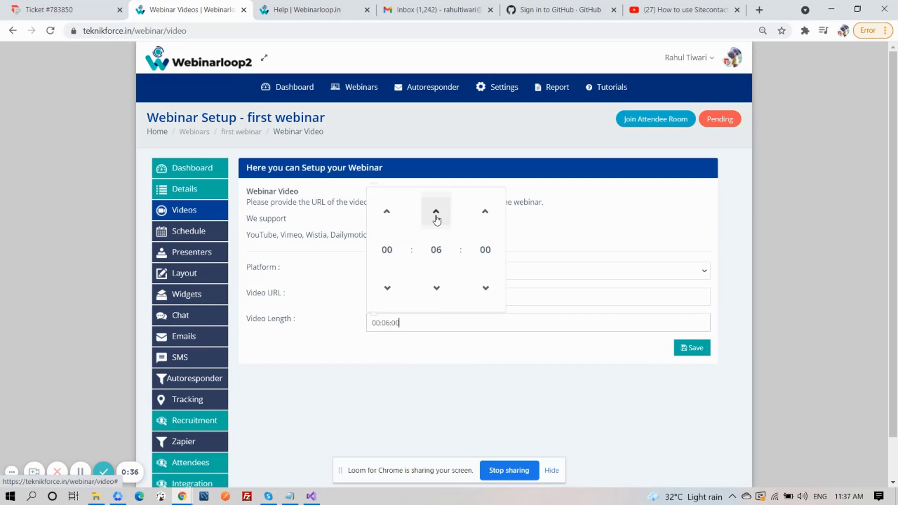
pyautogui.click(435, 216)
pyautogui.click(463, 344)
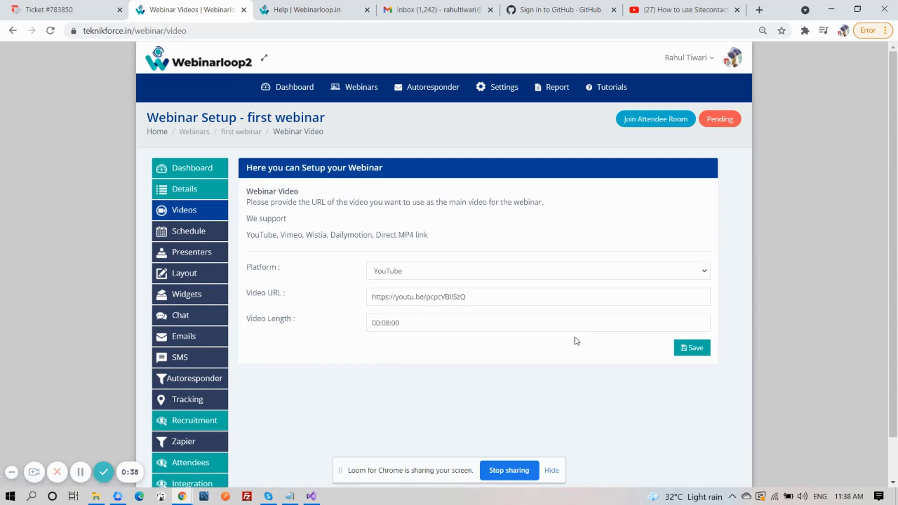
pyautogui.click(688, 347)
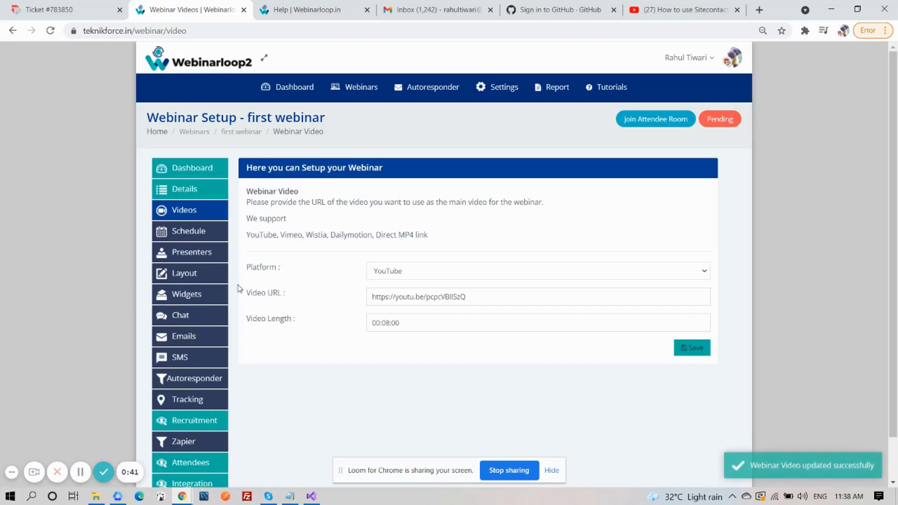
pyautogui.click(208, 236)
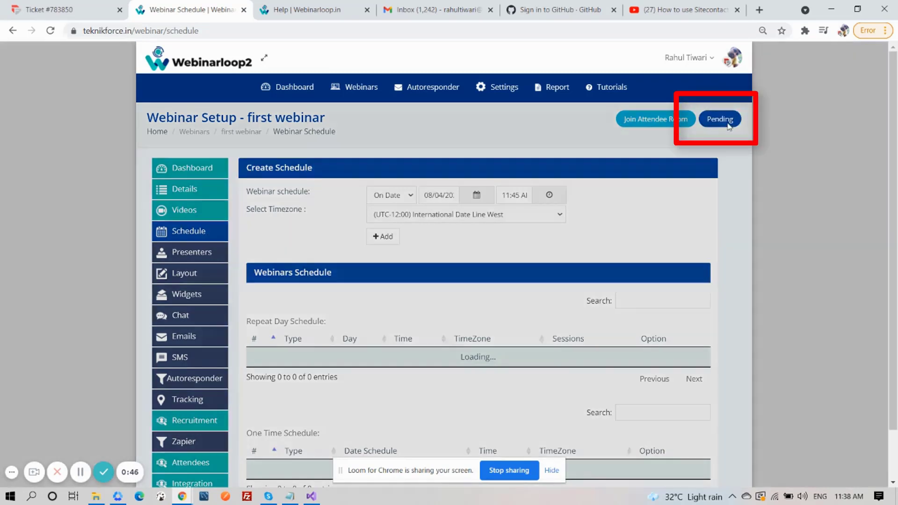
# Step: Show the Pending go-live checklist from the Schedule page
pyautogui.click(727, 125)
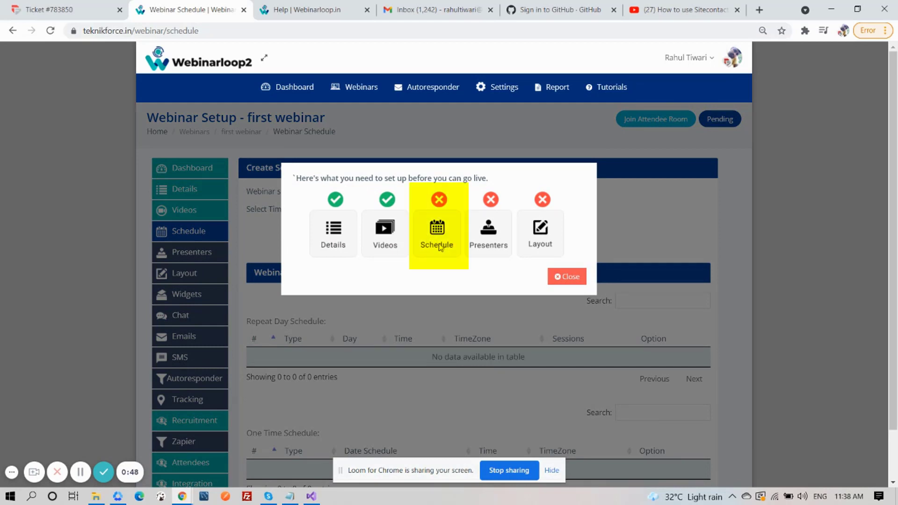
# Step: Set up an On Date schedule for 4 August 2021 at 11:45 AM
pyautogui.click(260, 248)
pyautogui.scroll(-1, 390, 266)
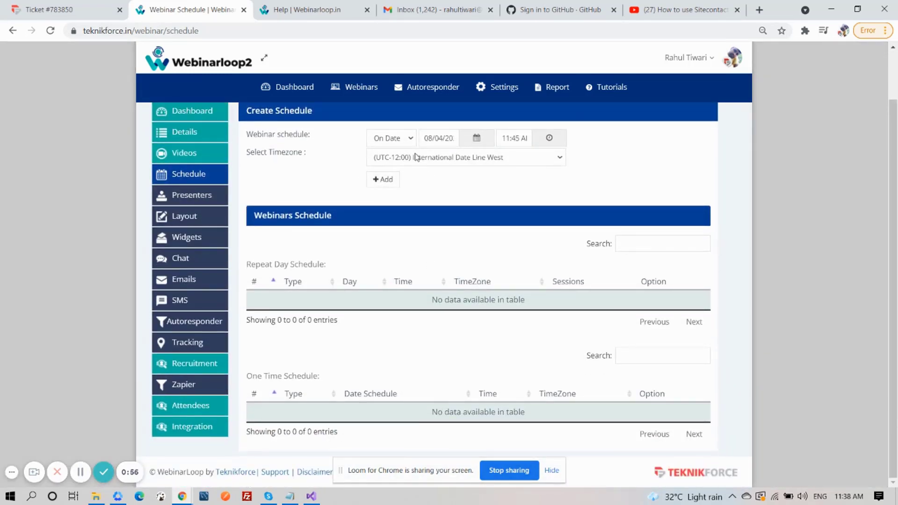
pyautogui.click(410, 139)
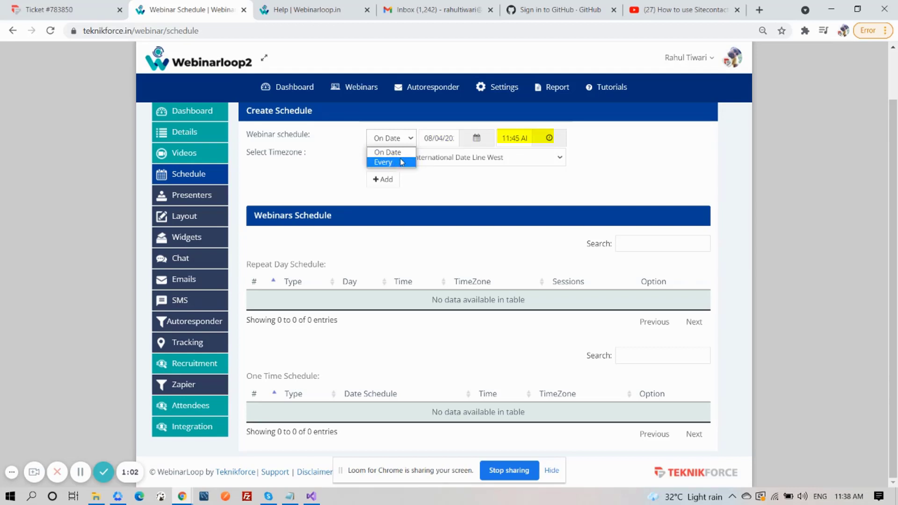
pyautogui.click(438, 187)
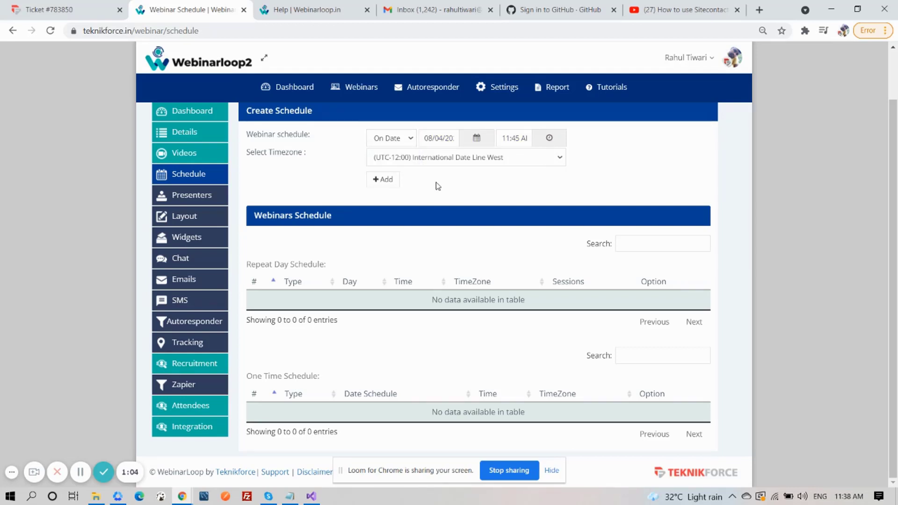
pyautogui.click(477, 138)
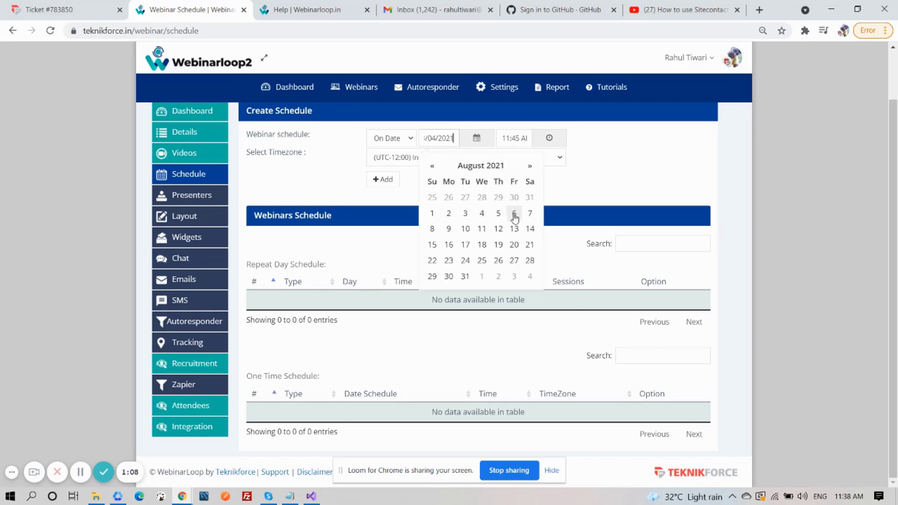
pyautogui.click(482, 213)
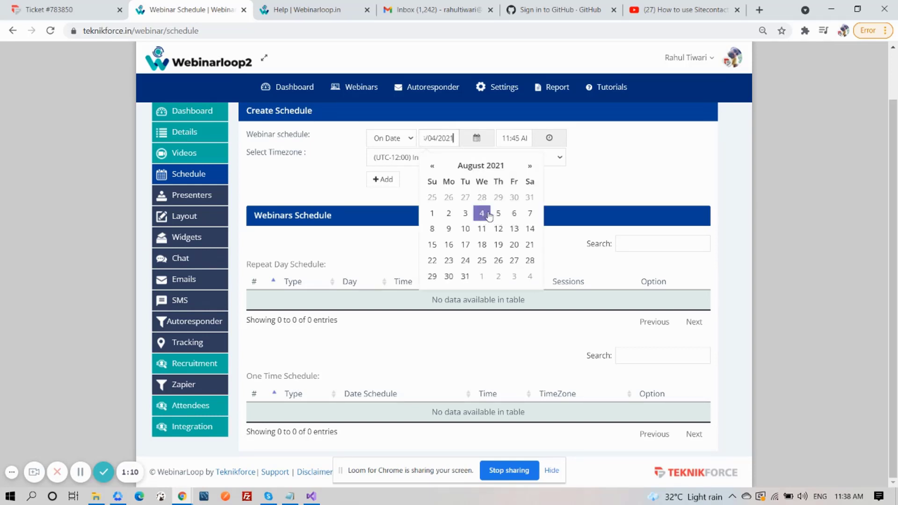
pyautogui.click(576, 196)
pyautogui.click(551, 139)
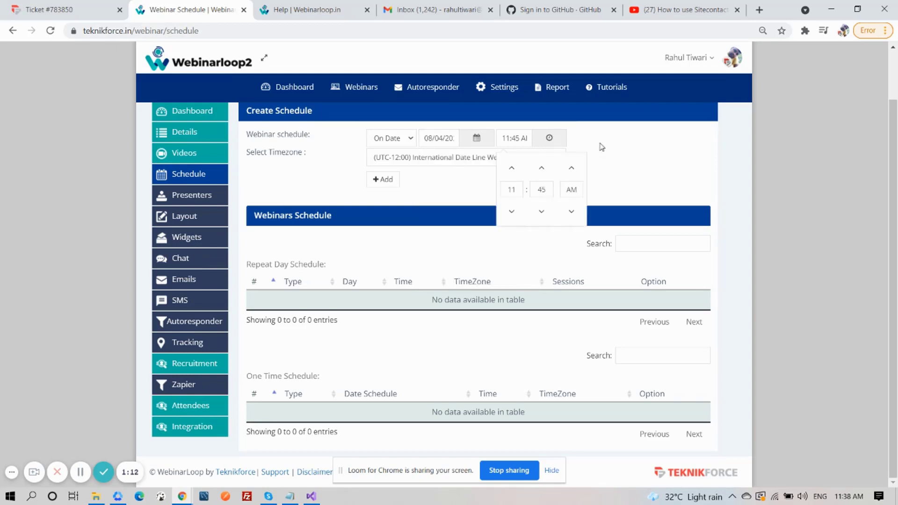
pyautogui.click(622, 163)
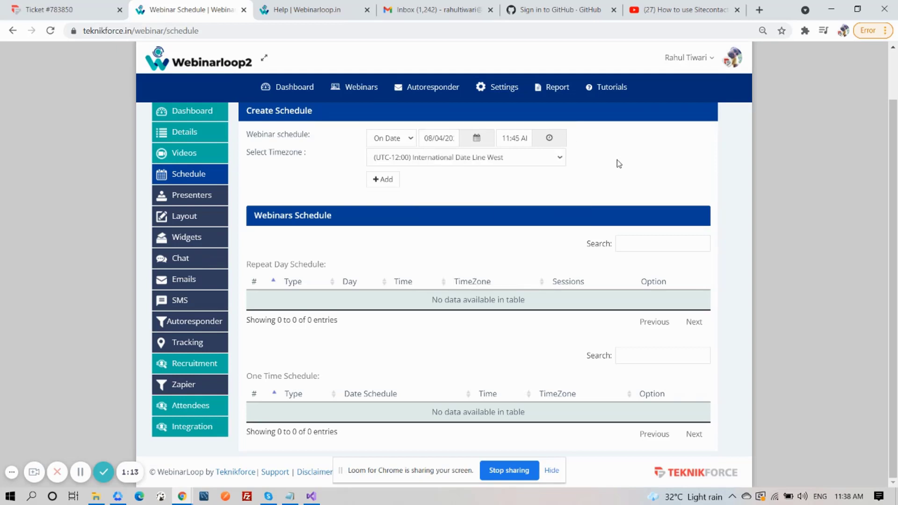
# Step: Choose the Chennai, Kolkata, Mumbai, New Delhi timezone and add the one-time schedule
pyautogui.click(560, 159)
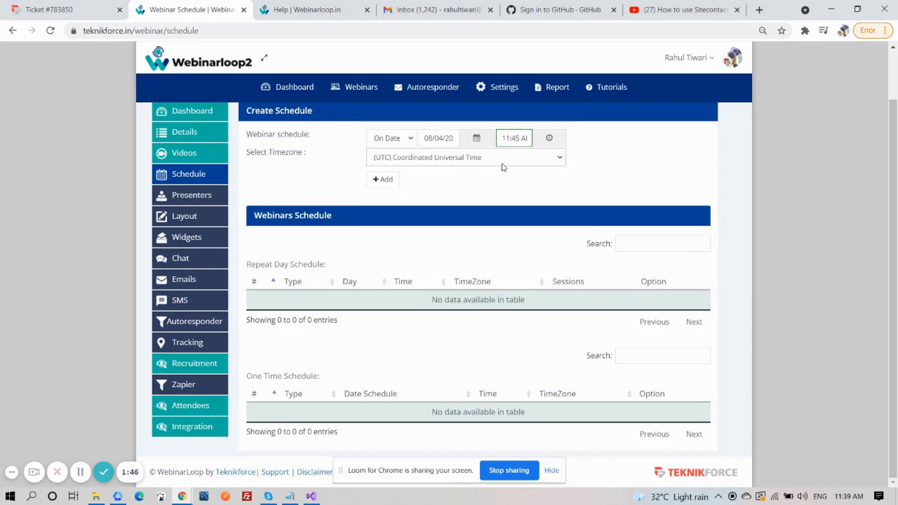
pyautogui.click(503, 164)
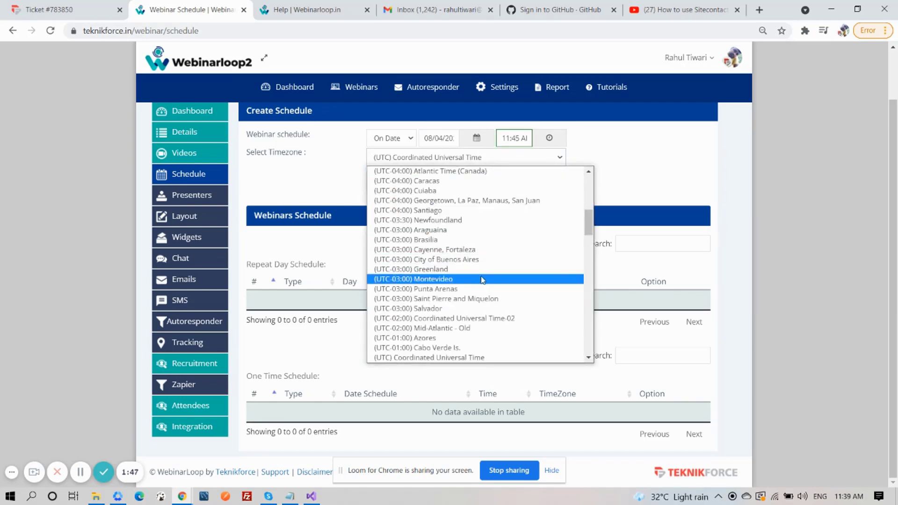
pyautogui.scroll(-10, 482, 279)
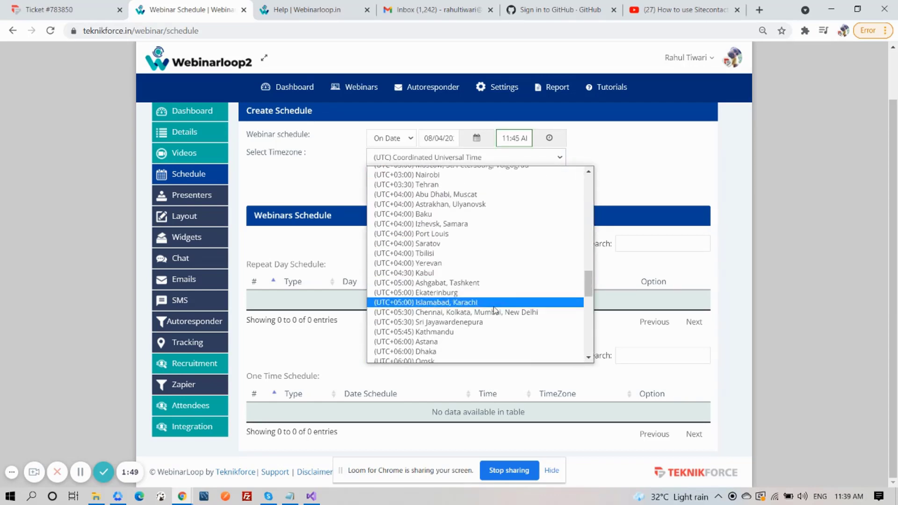
pyautogui.click(492, 312)
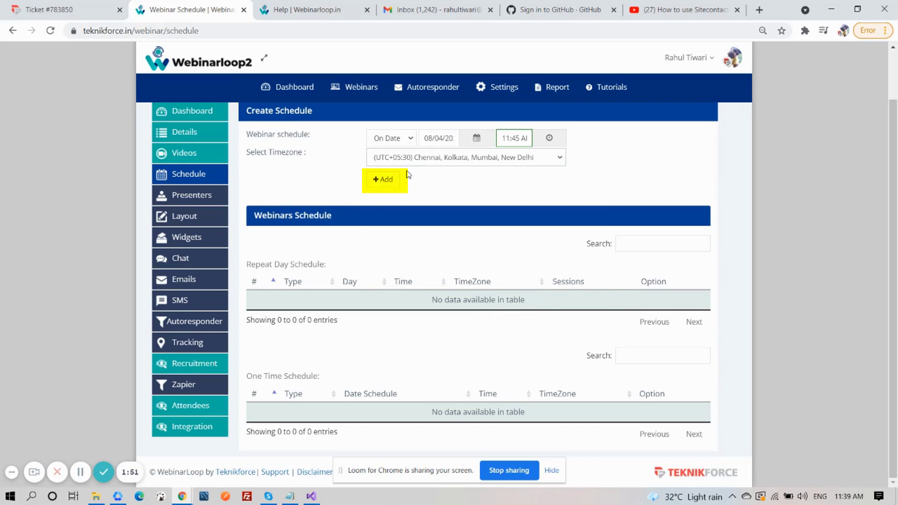
pyautogui.click(387, 179)
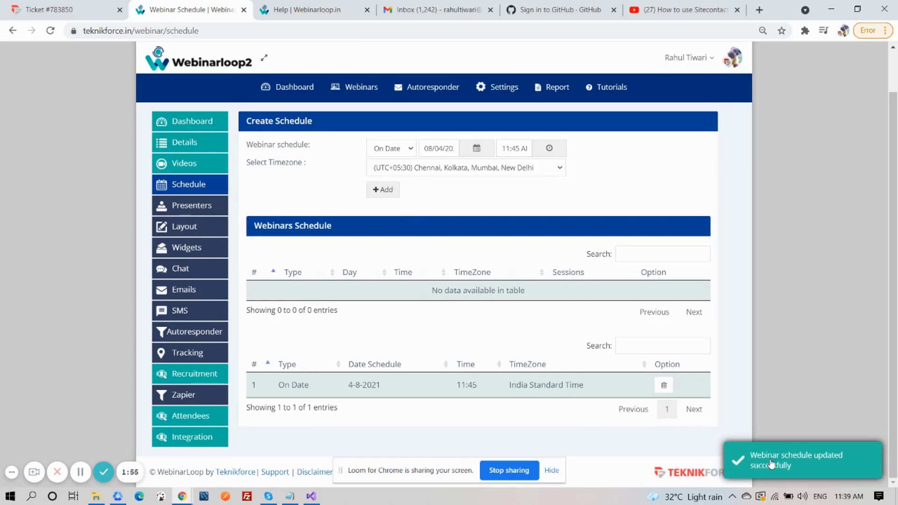
pyautogui.moveTo(278, 386); pyautogui.dragTo(602, 389)
pyautogui.click(594, 389)
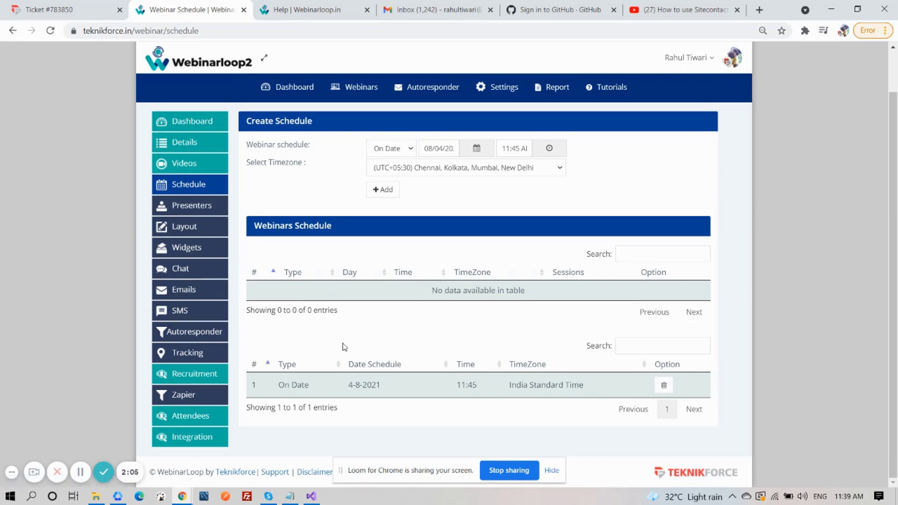
pyautogui.scroll(1, 344, 347)
# Step: Make the new schedule repeat every Sunday at 12:00 PM
pyautogui.click(412, 199)
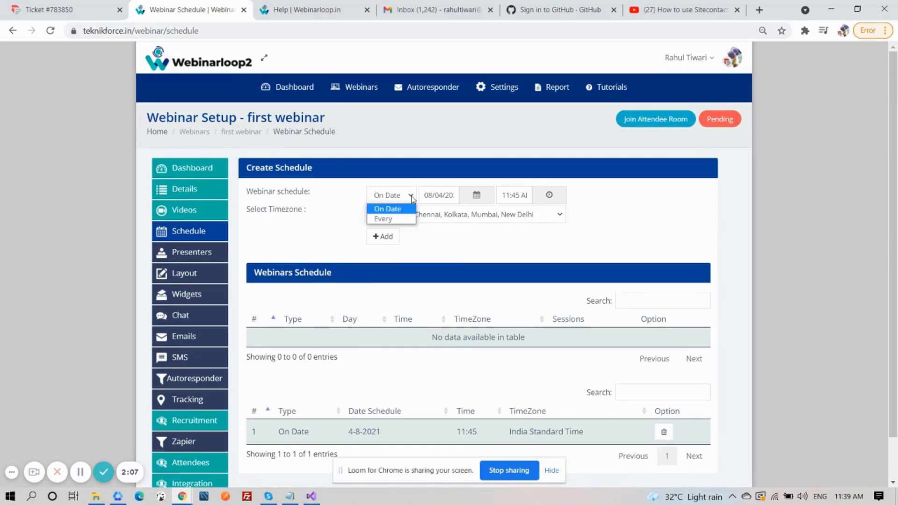
pyautogui.click(391, 218)
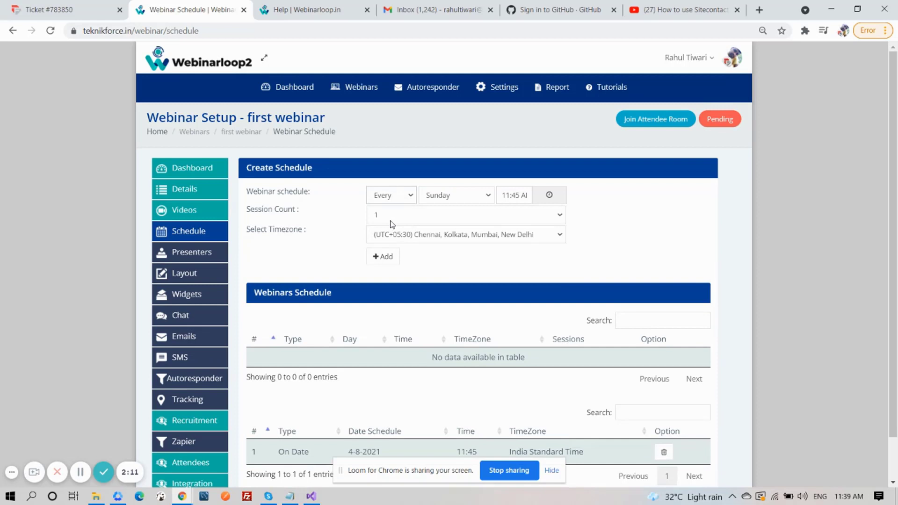
pyautogui.click(474, 200)
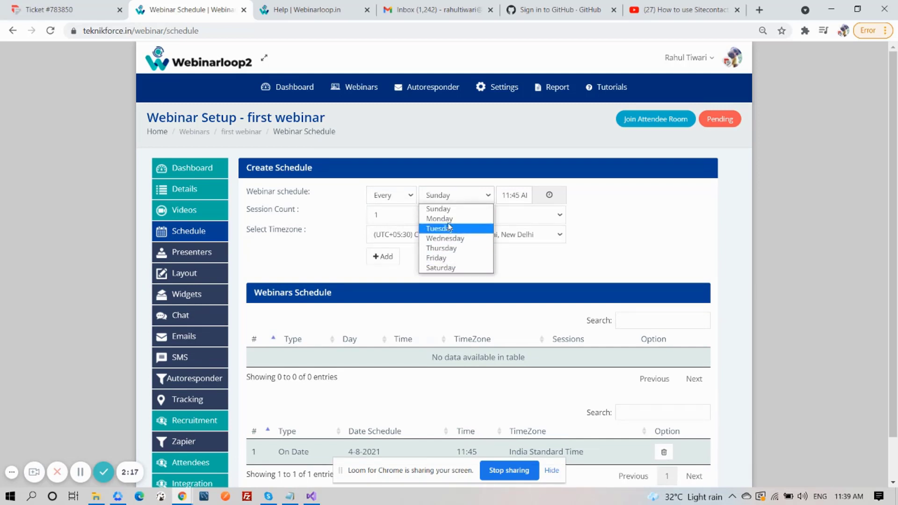
pyautogui.click(549, 197)
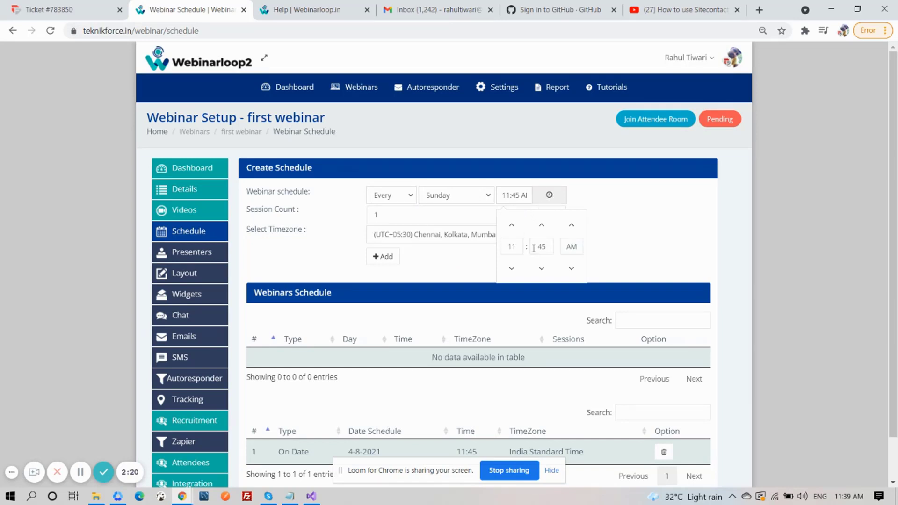
pyautogui.click(542, 225)
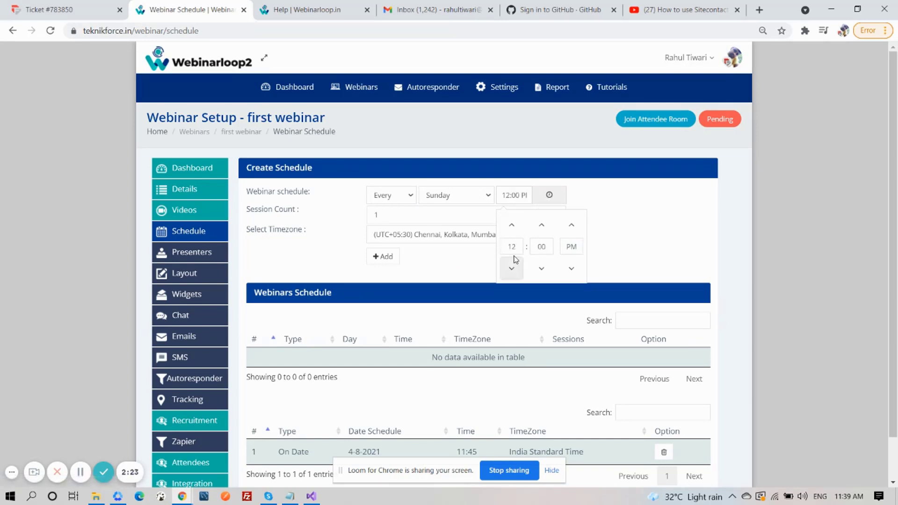
pyautogui.click(480, 266)
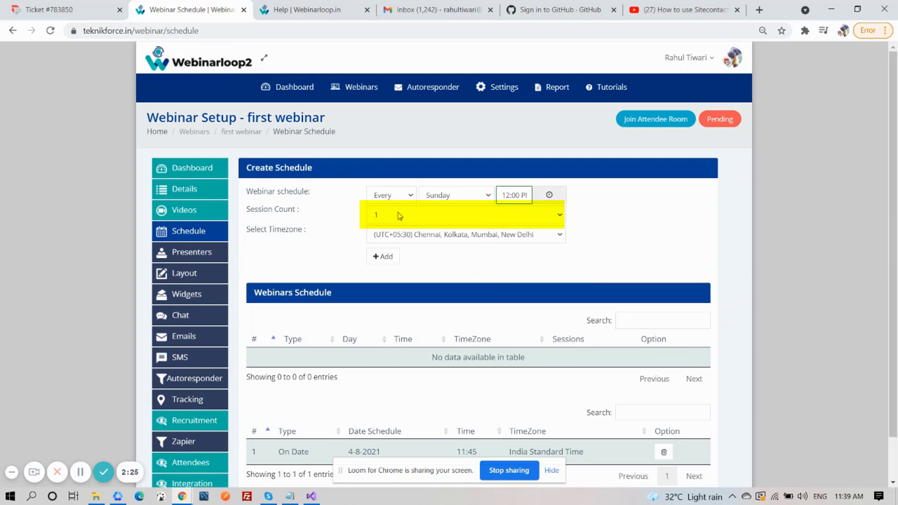
# Step: Keep India Standard Time and add the weekly one-session schedule
pyautogui.click(464, 234)
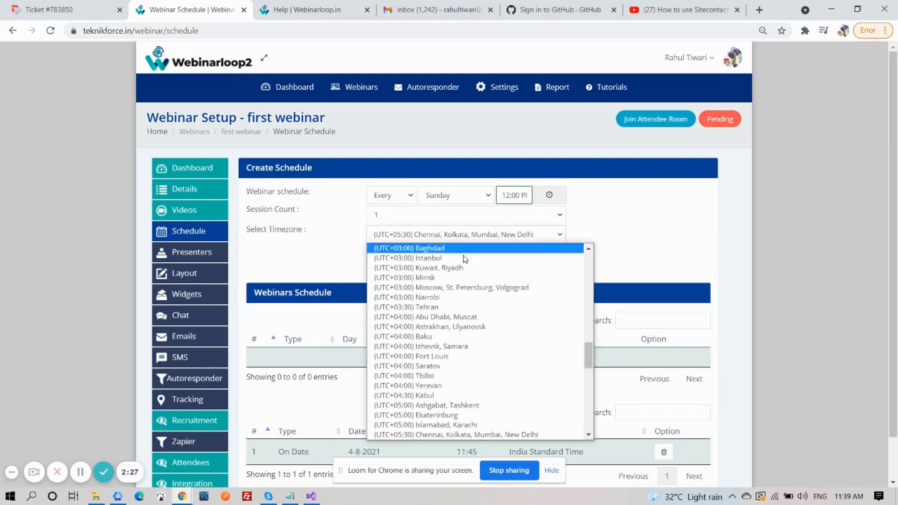
pyautogui.scroll(5, 485, 314)
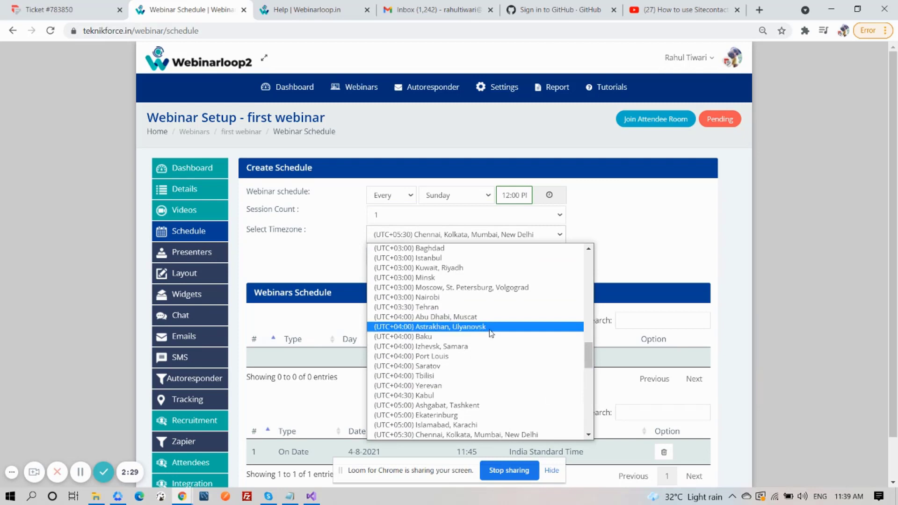
pyautogui.click(490, 433)
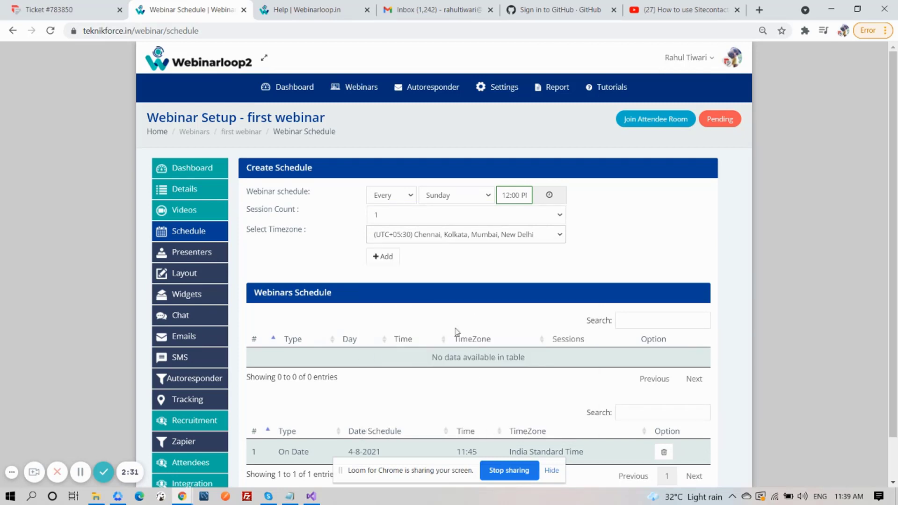
pyautogui.scroll(-1, 488, 259)
pyautogui.click(386, 210)
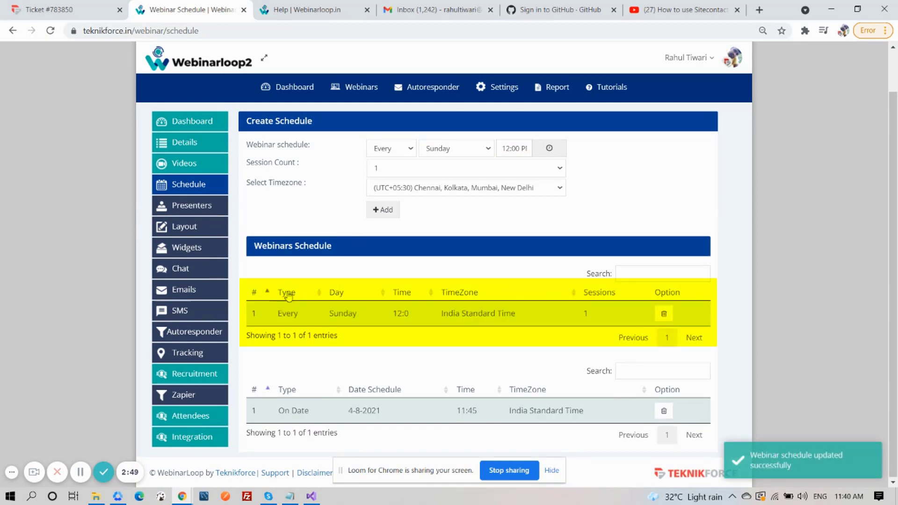
pyautogui.moveTo(275, 312); pyautogui.dragTo(599, 317)
pyautogui.click(599, 317)
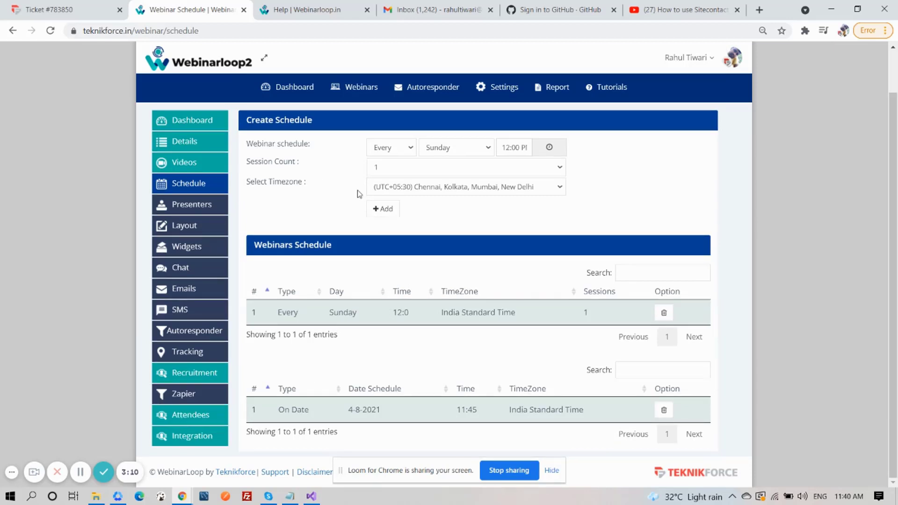
# Step: On the Details page, review the Pending checklist showing Schedule complete, then close it
pyautogui.scroll(2, 515, 220)
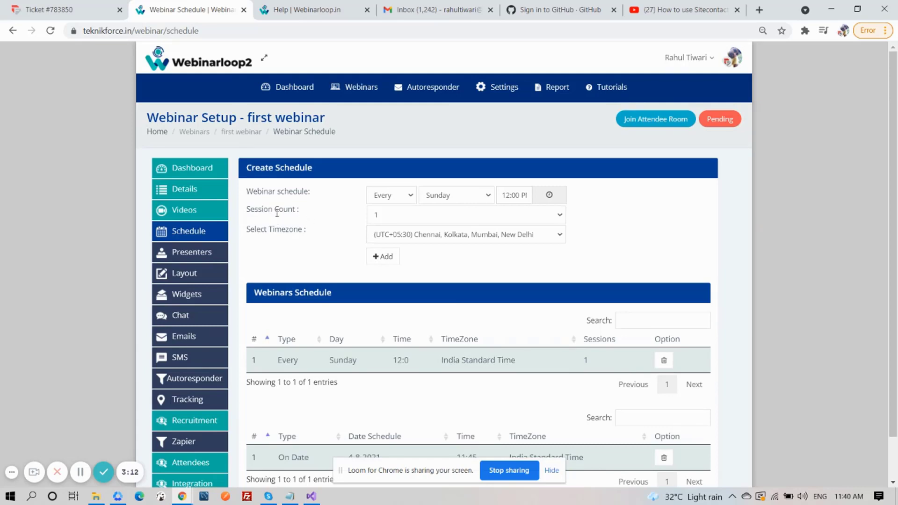
pyautogui.click(182, 189)
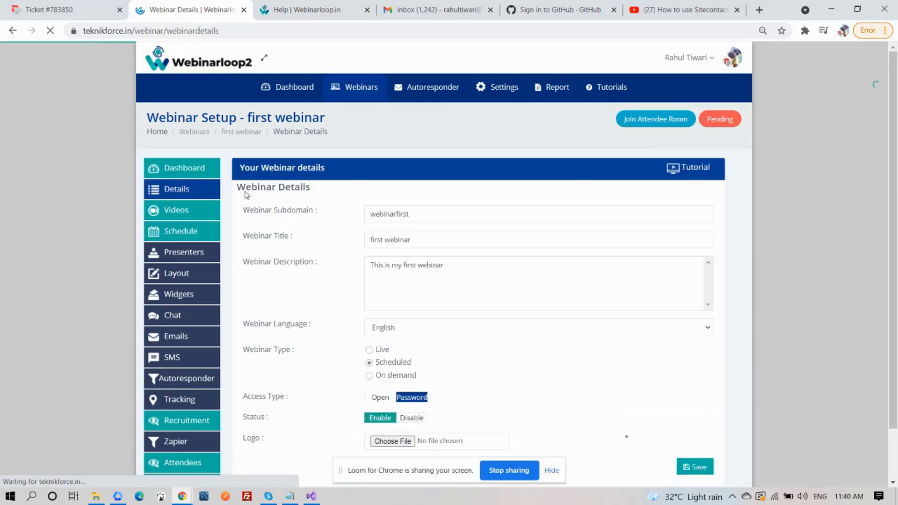
pyautogui.click(722, 122)
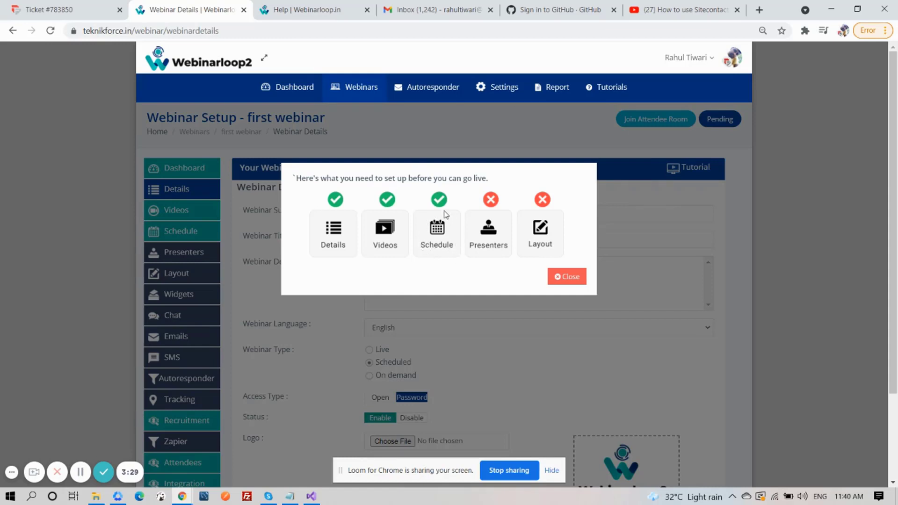
pyautogui.click(567, 277)
# Step: Select the On demand webinar type and save the details
pyautogui.scroll(-1, 327, 252)
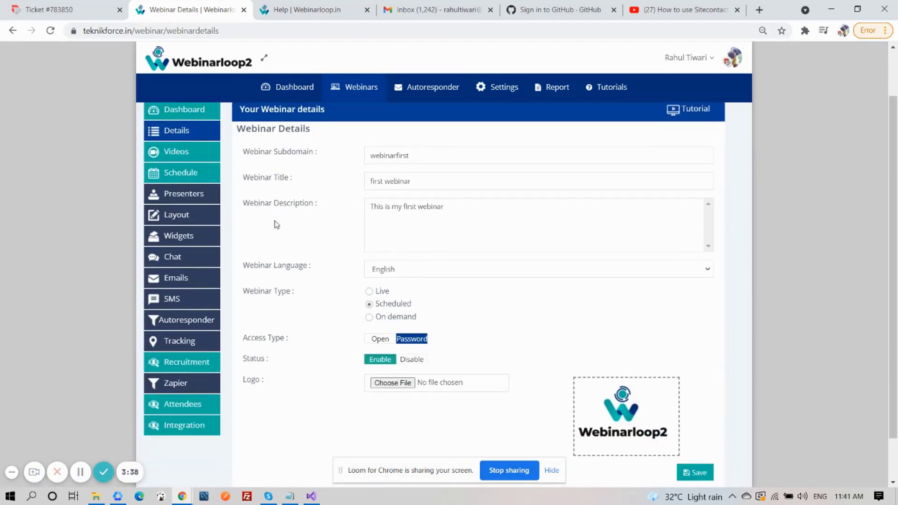
pyautogui.click(369, 318)
pyautogui.scroll(-1, 608, 360)
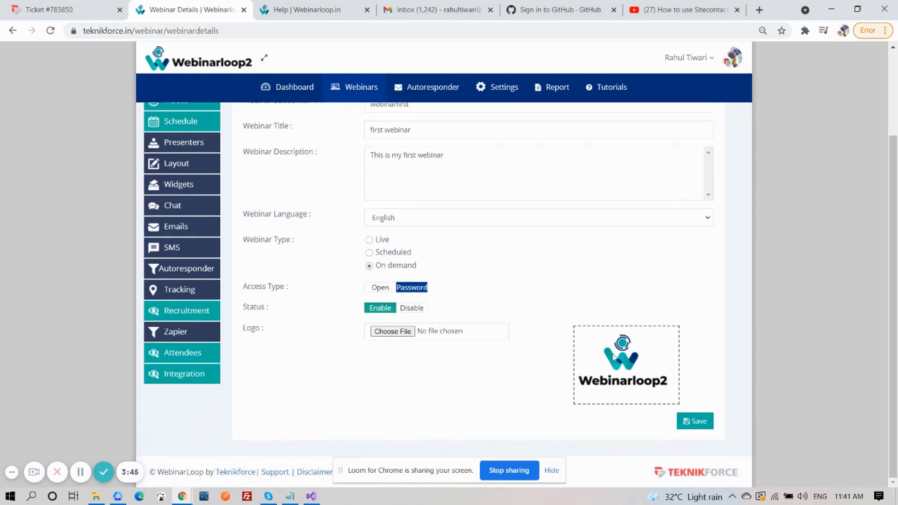
pyautogui.click(697, 423)
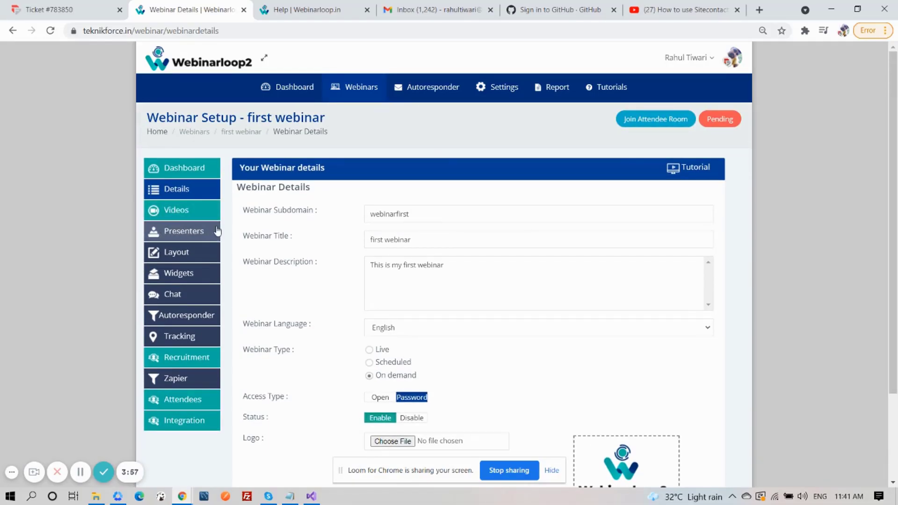
pyautogui.moveTo(424, 379); pyautogui.dragTo(382, 377)
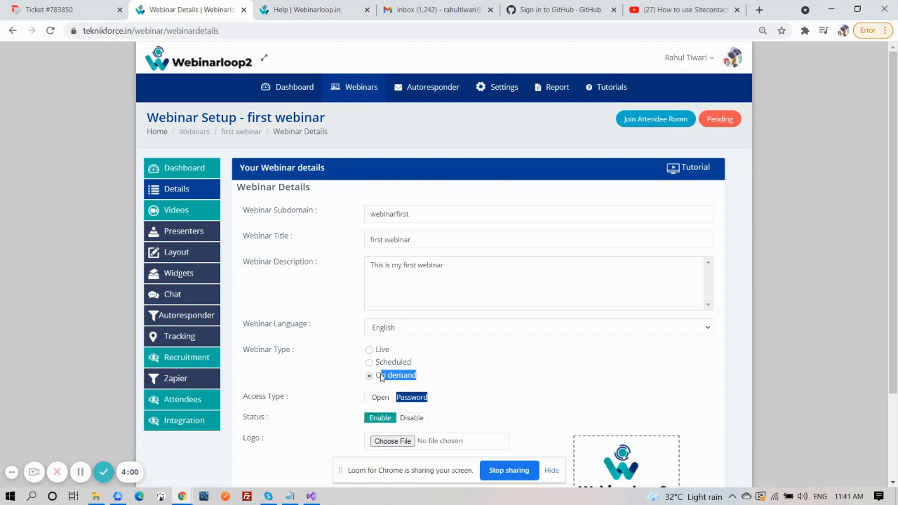
pyautogui.click(409, 380)
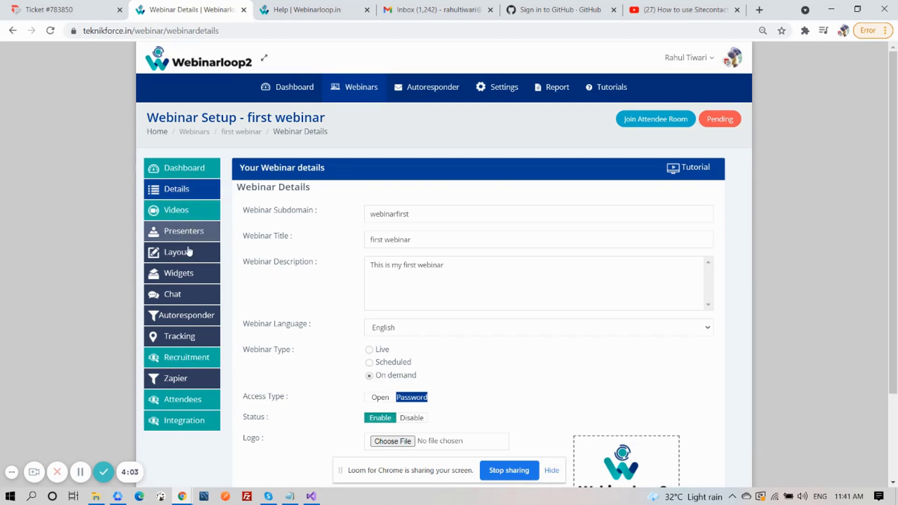
pyautogui.scroll(-2, 266, 265)
pyautogui.scroll(2, 256, 306)
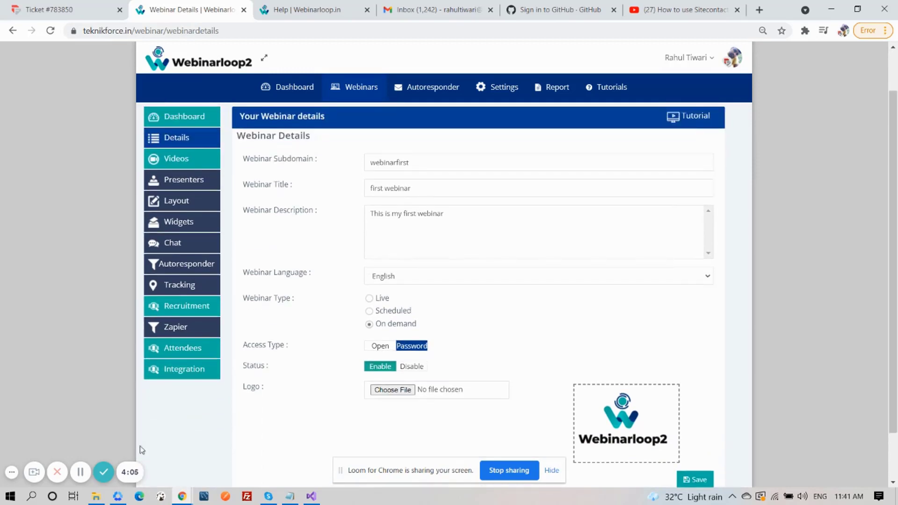